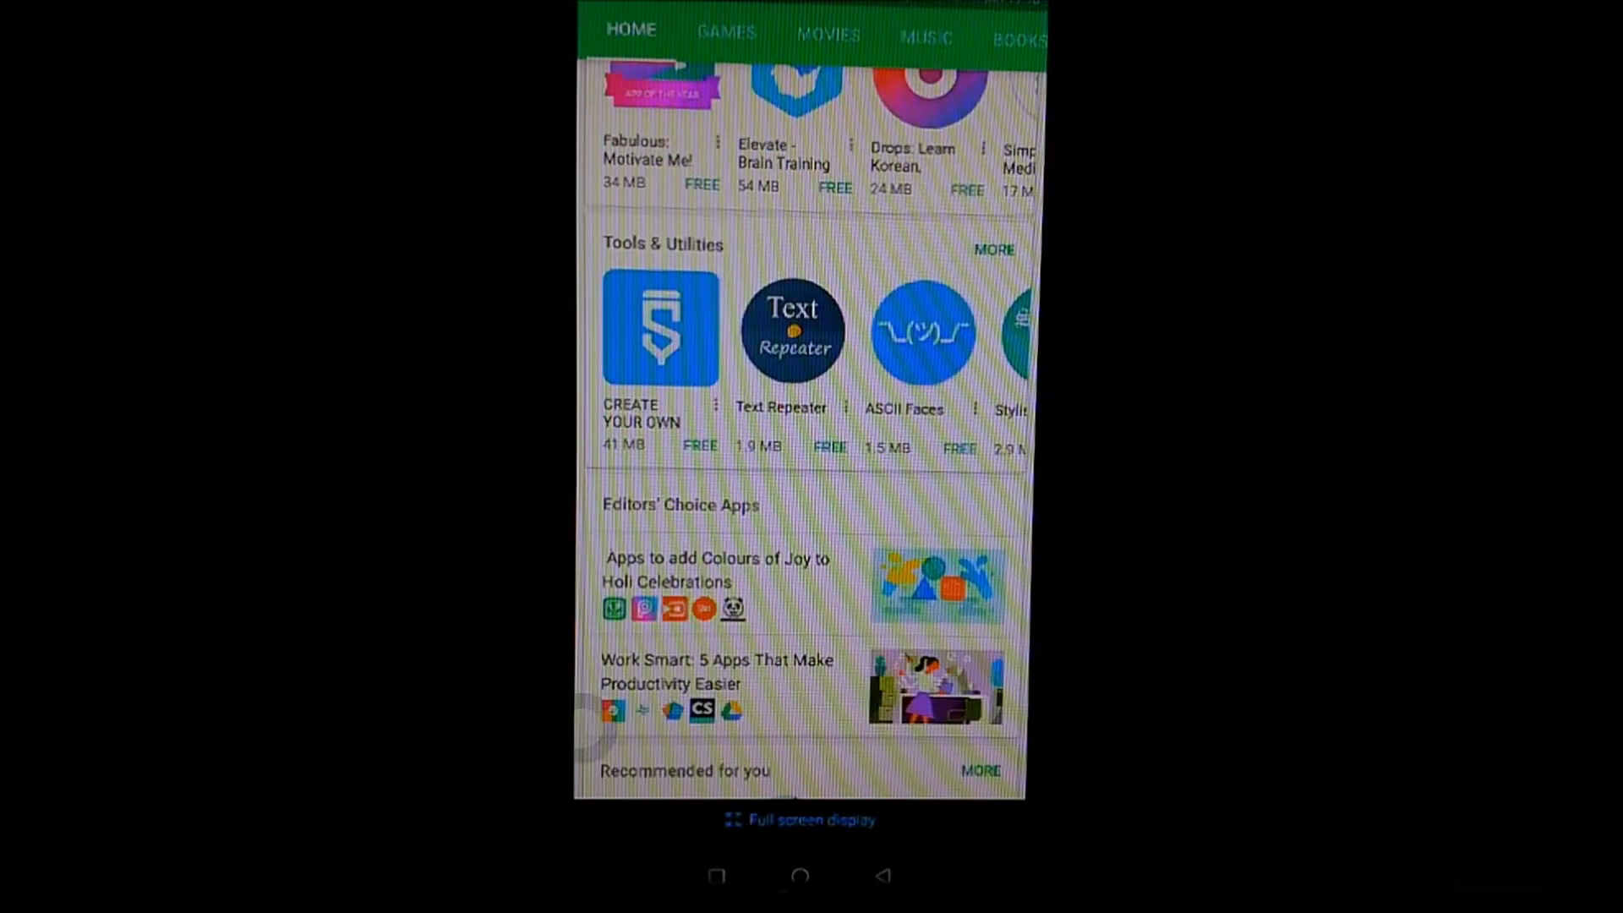
scroll(812, 431, up, 10)
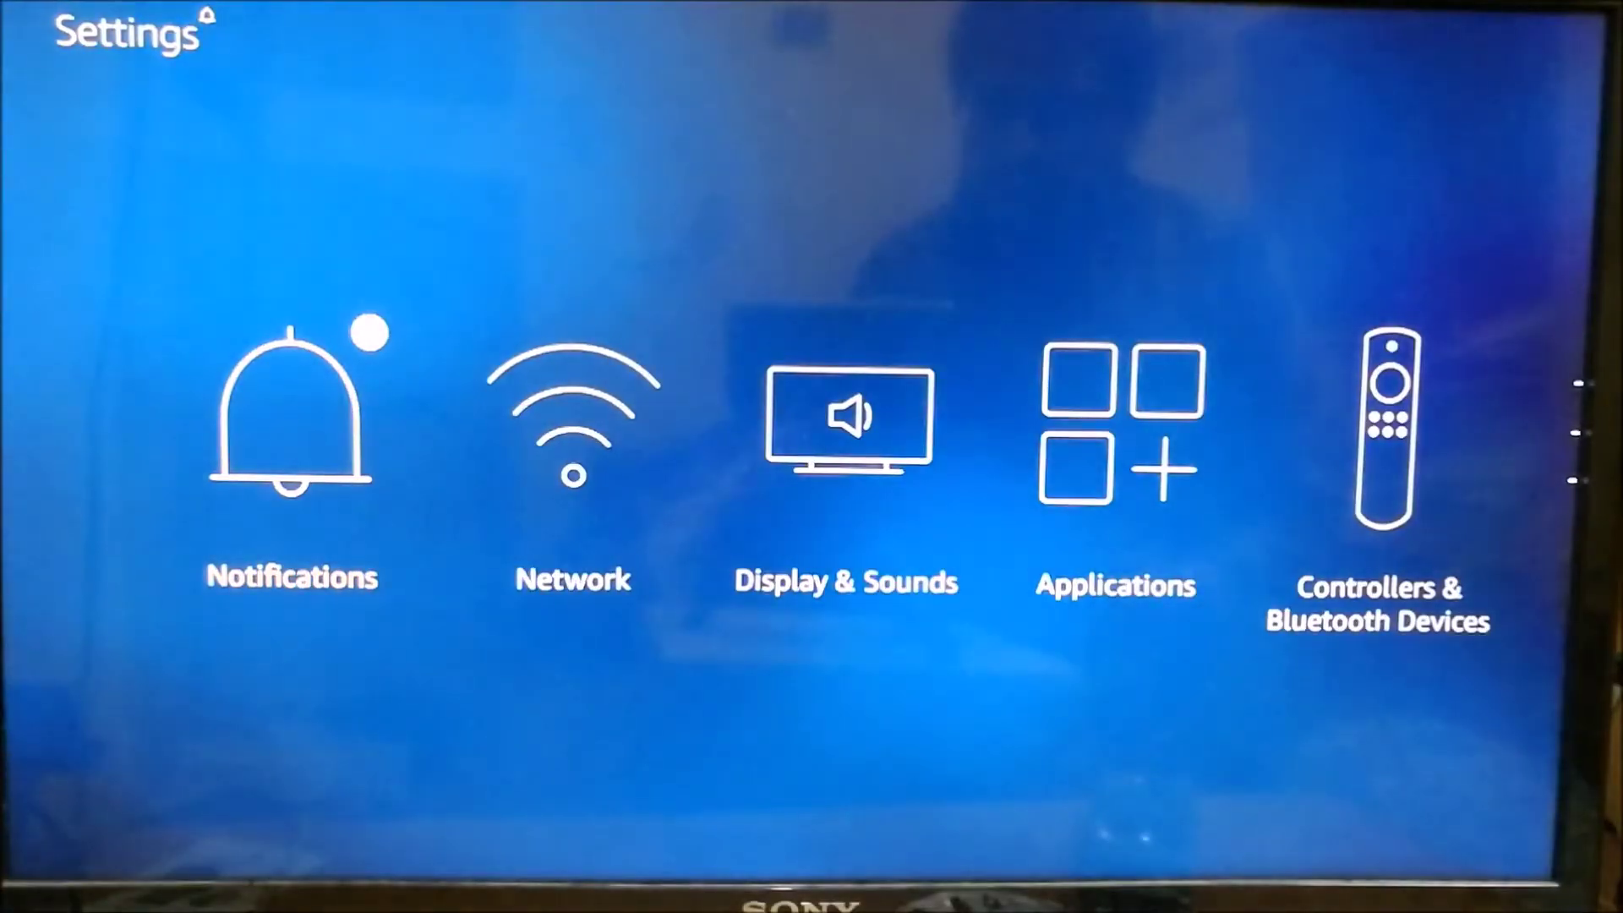
key(Right)
key(Right)
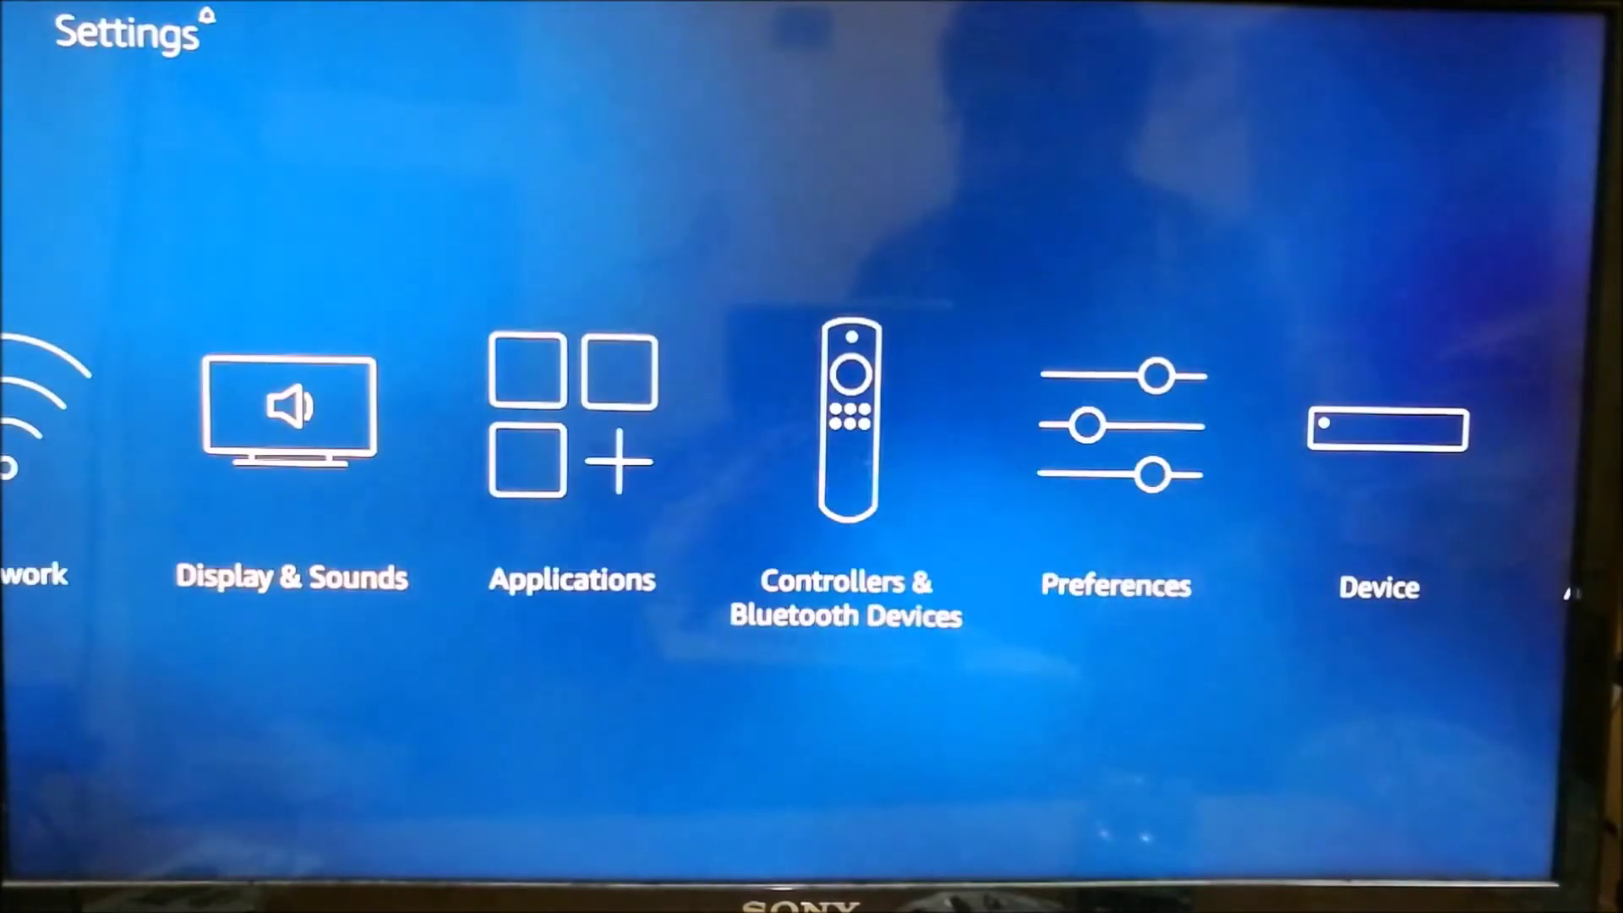
Step: Turn on Enable Display Mirroring under Display & Sounds
key(Return)
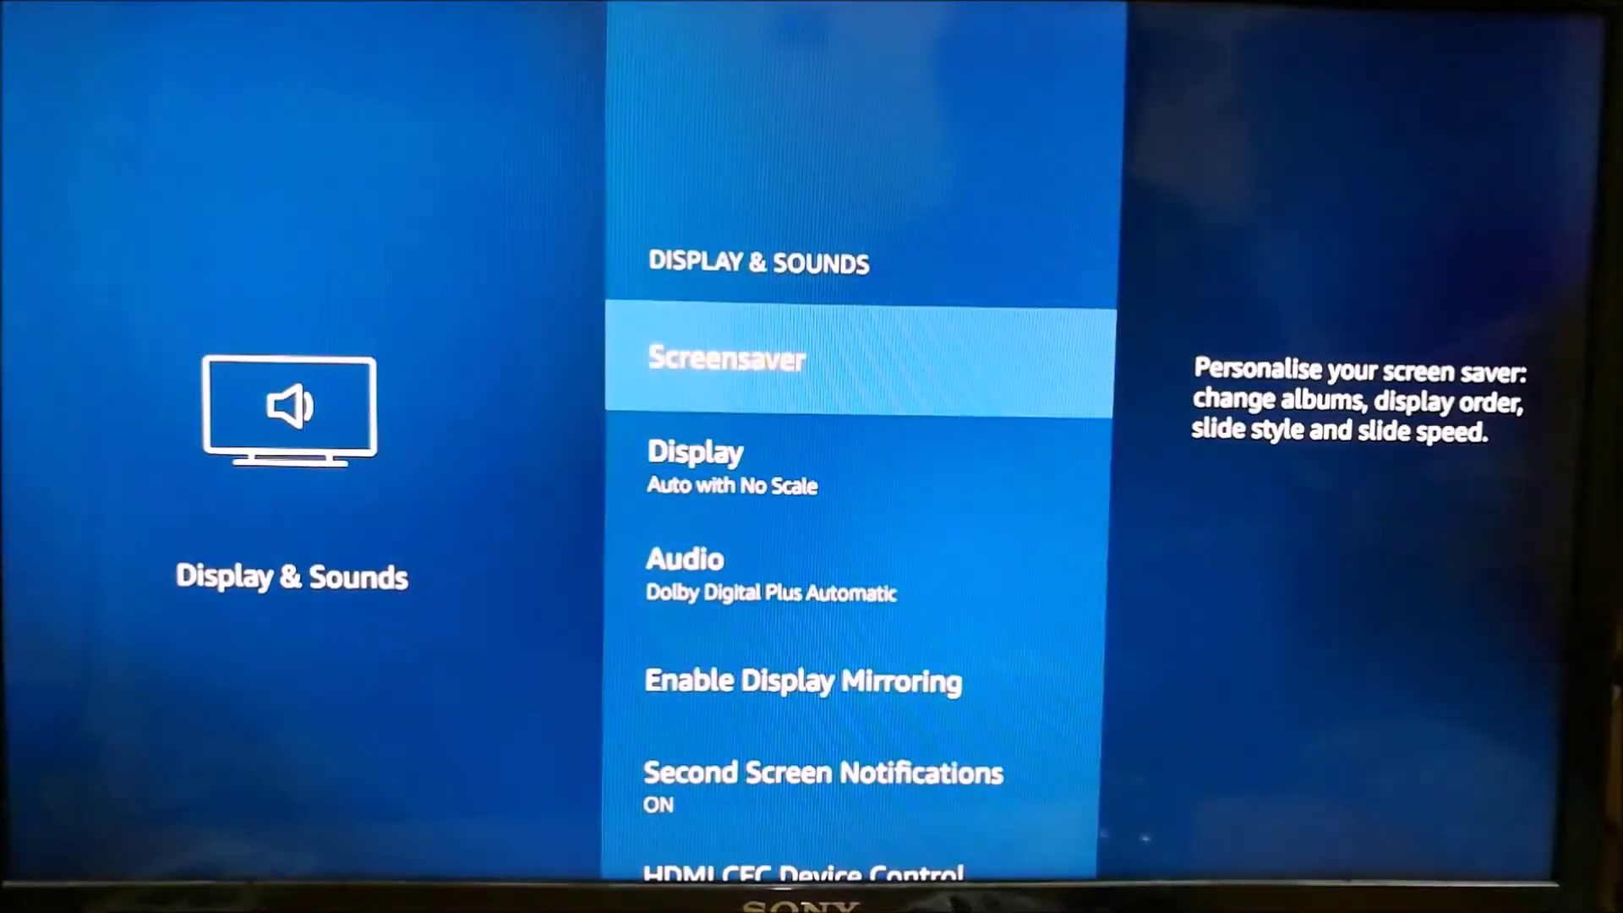
key(Down)
key(Down)
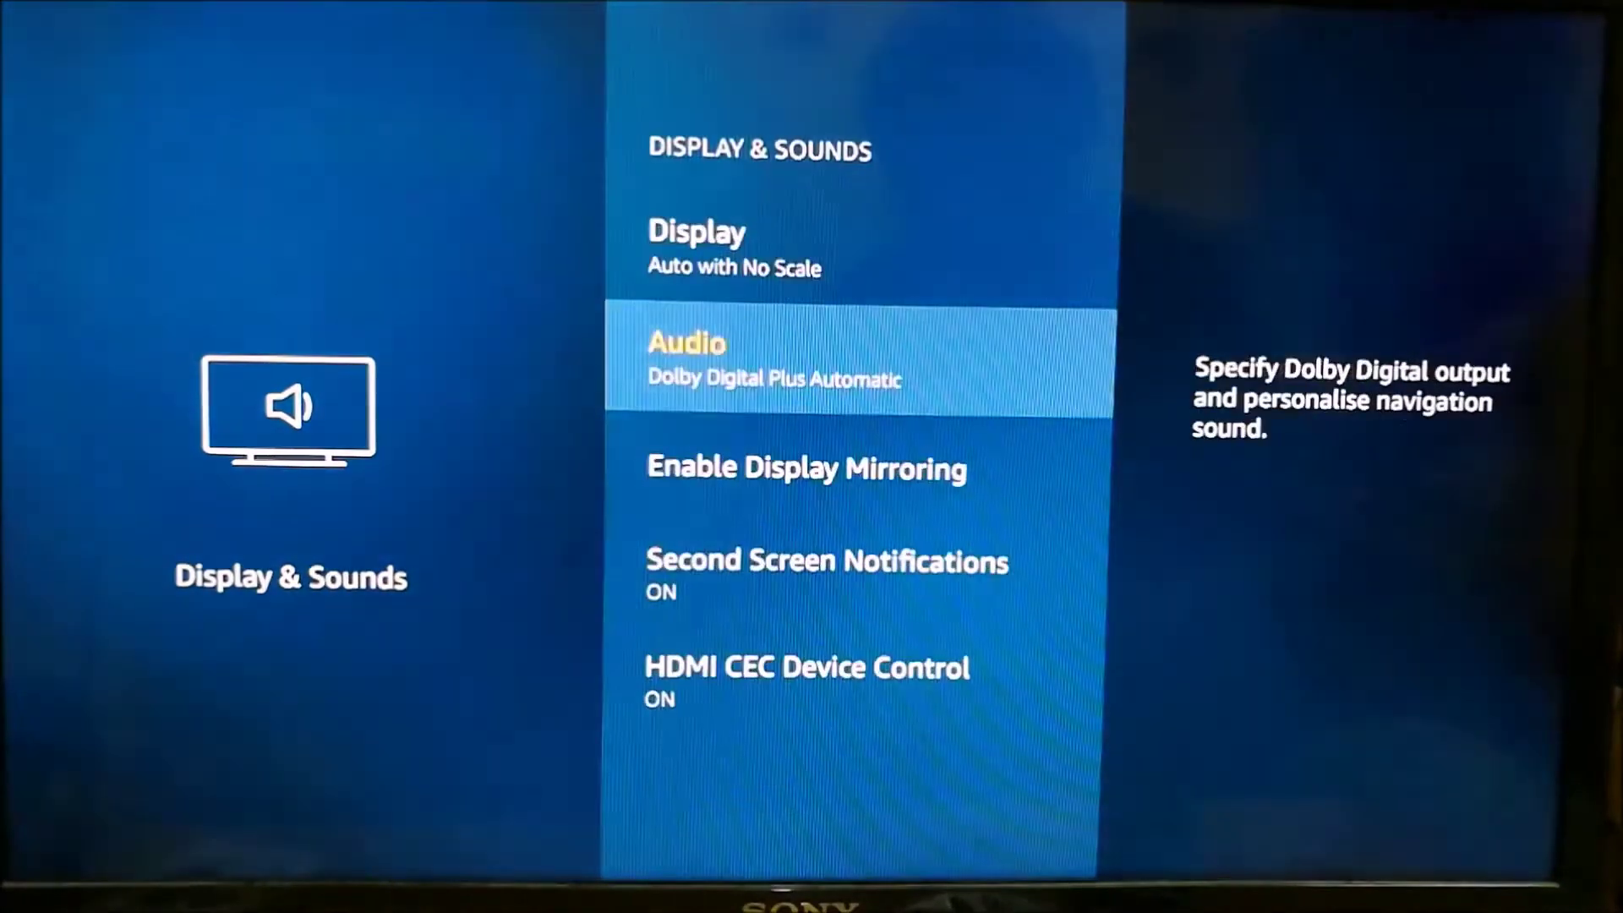
key(Down)
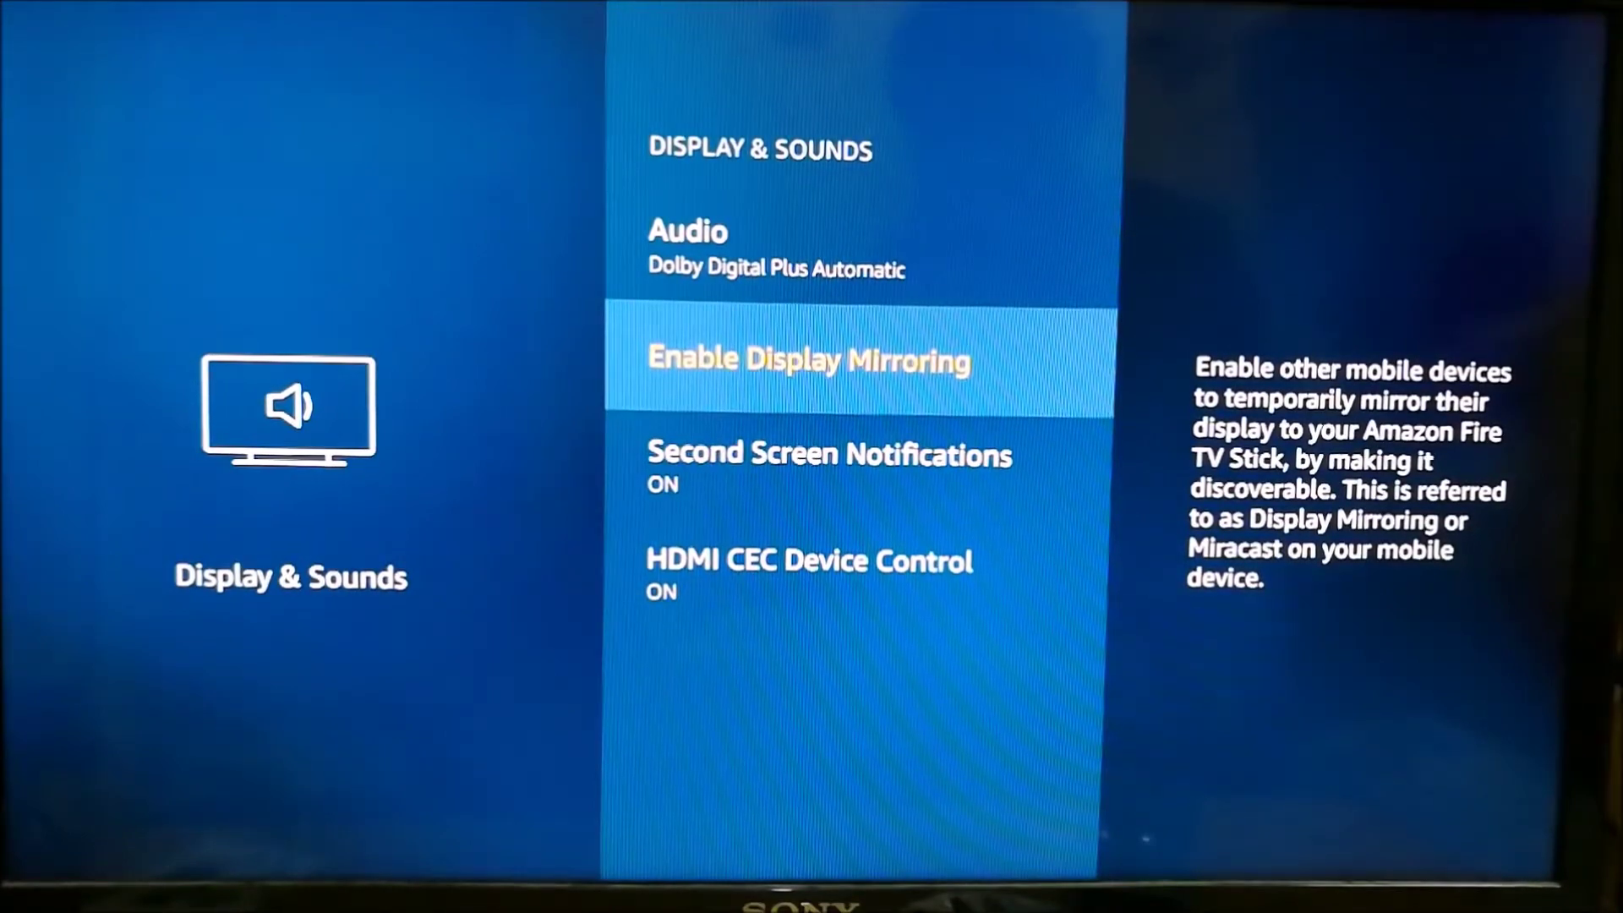
key(Return)
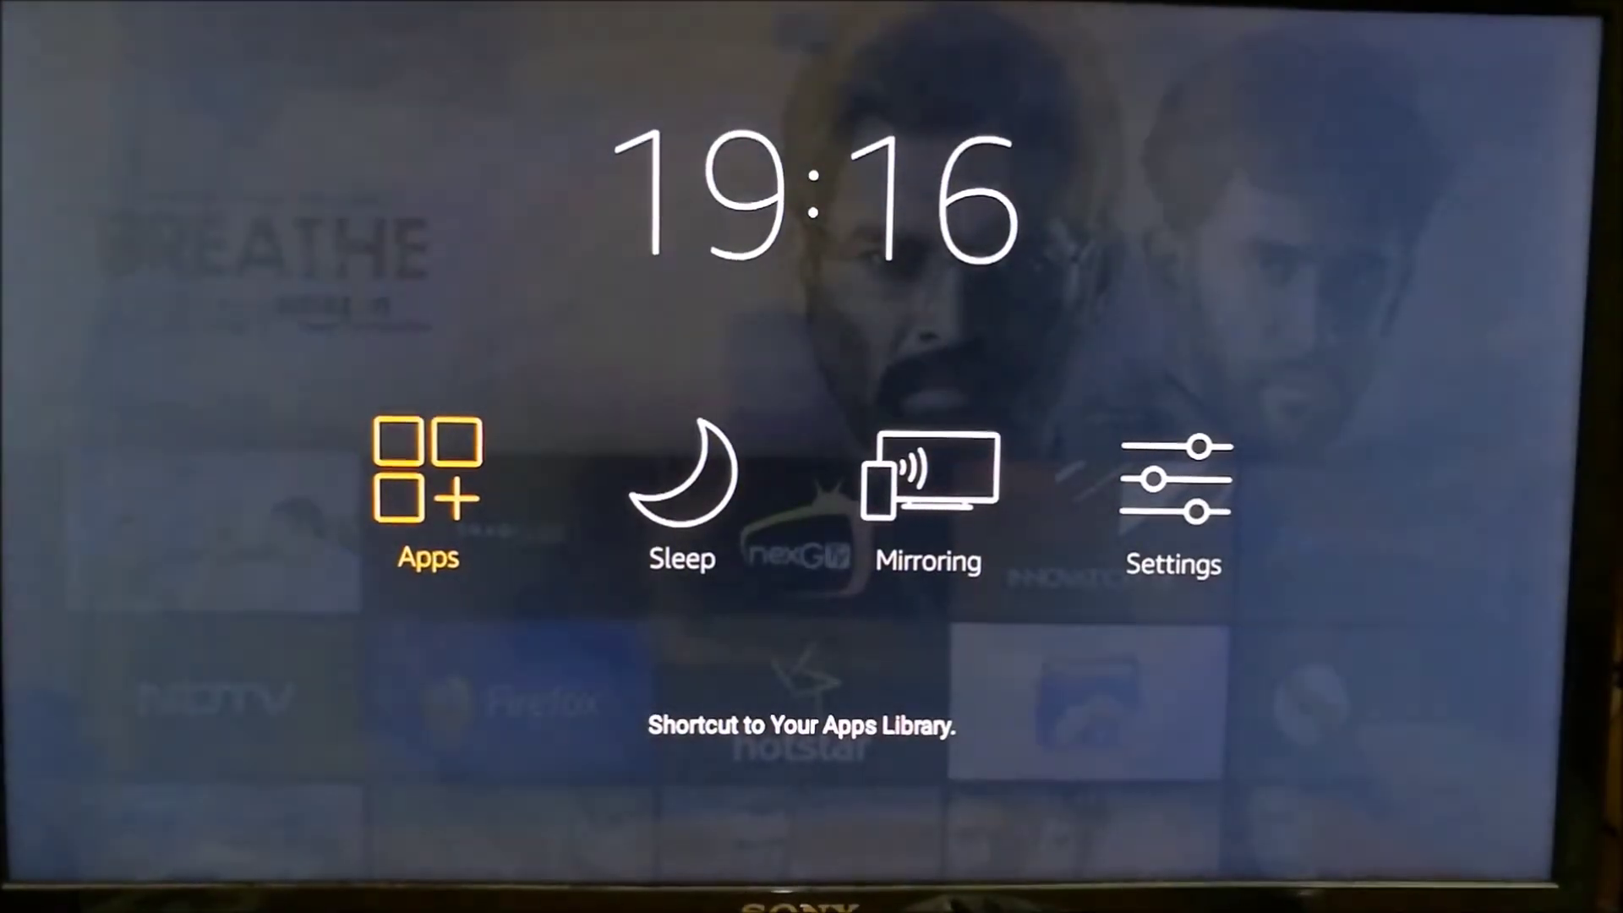
Step: Start Mirroring from the quick menu and connect the phone to the Fire TV Stick
key(Right)
key(Right)
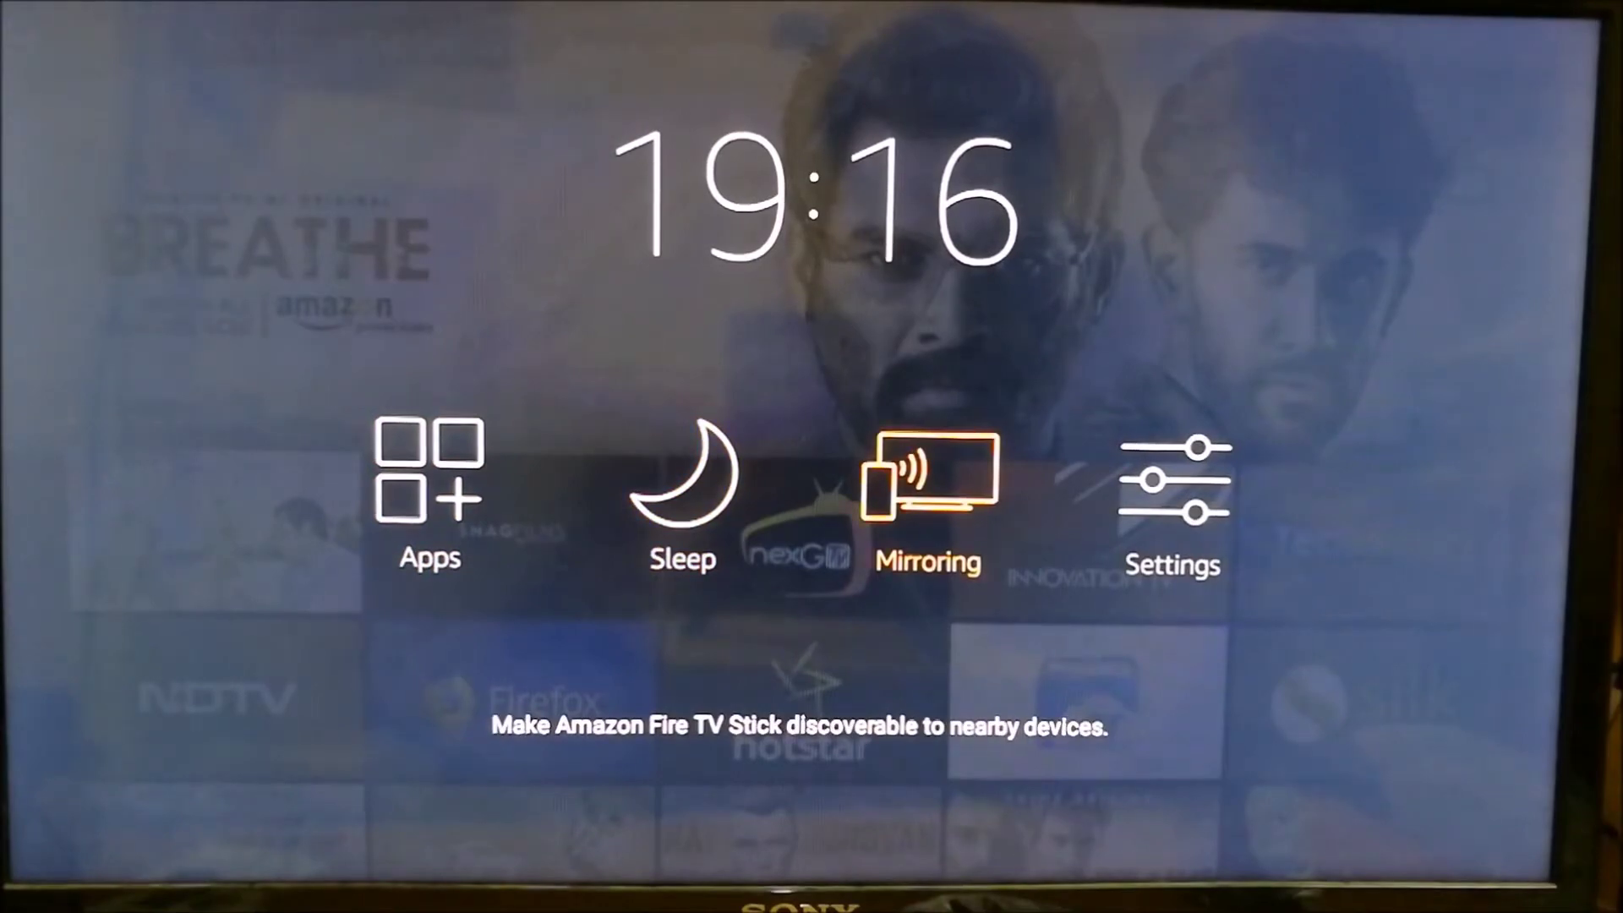
key(Return)
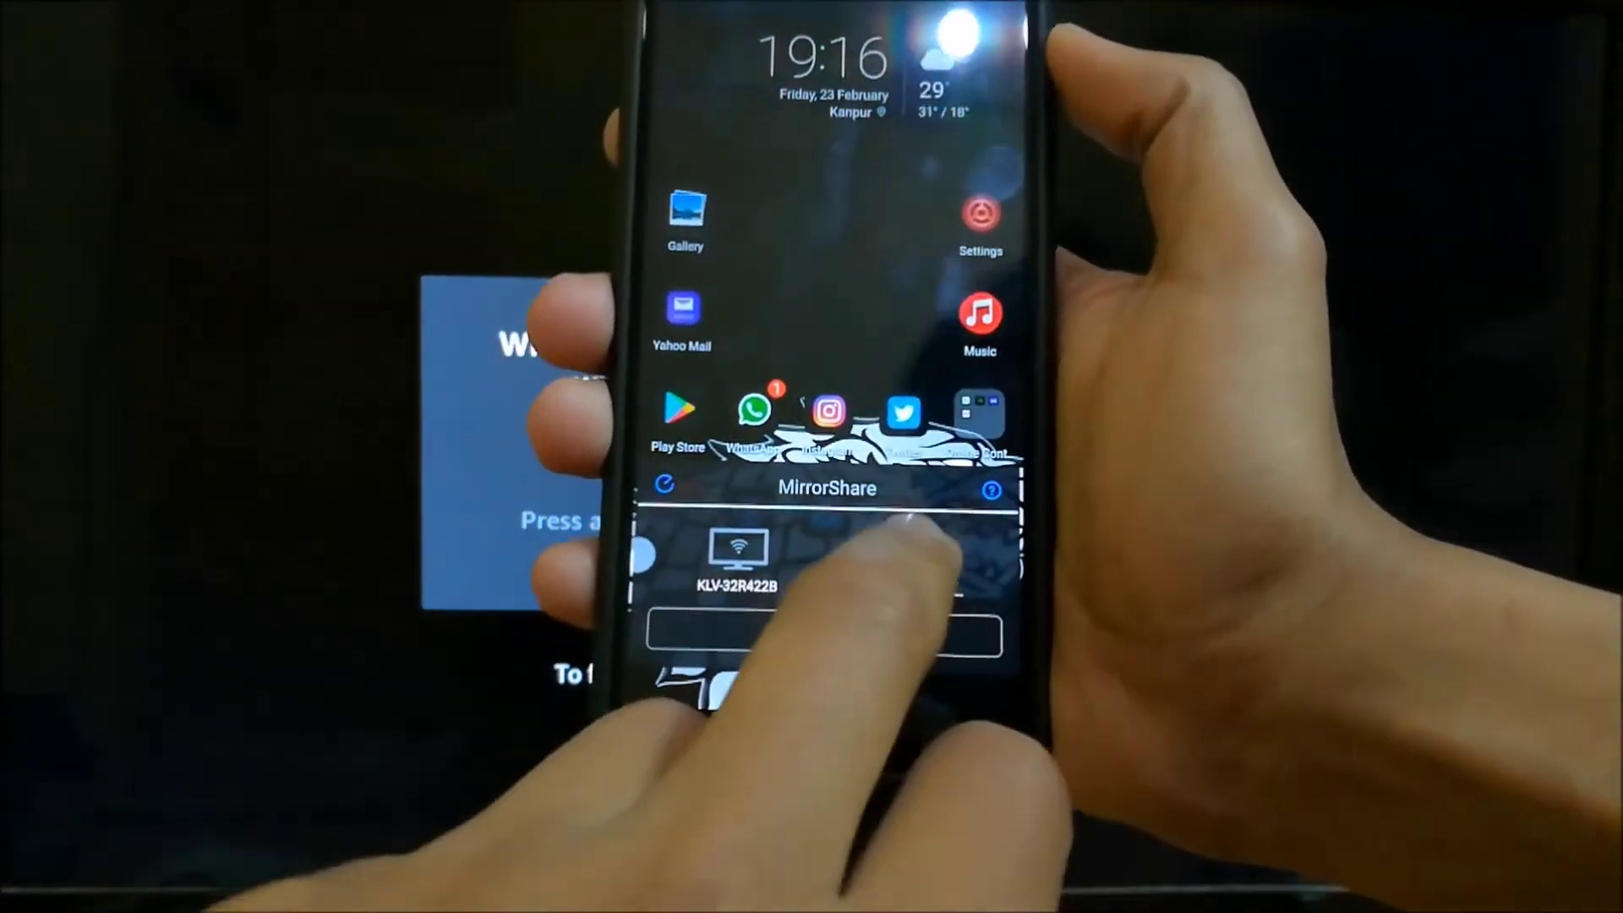
click(955, 547)
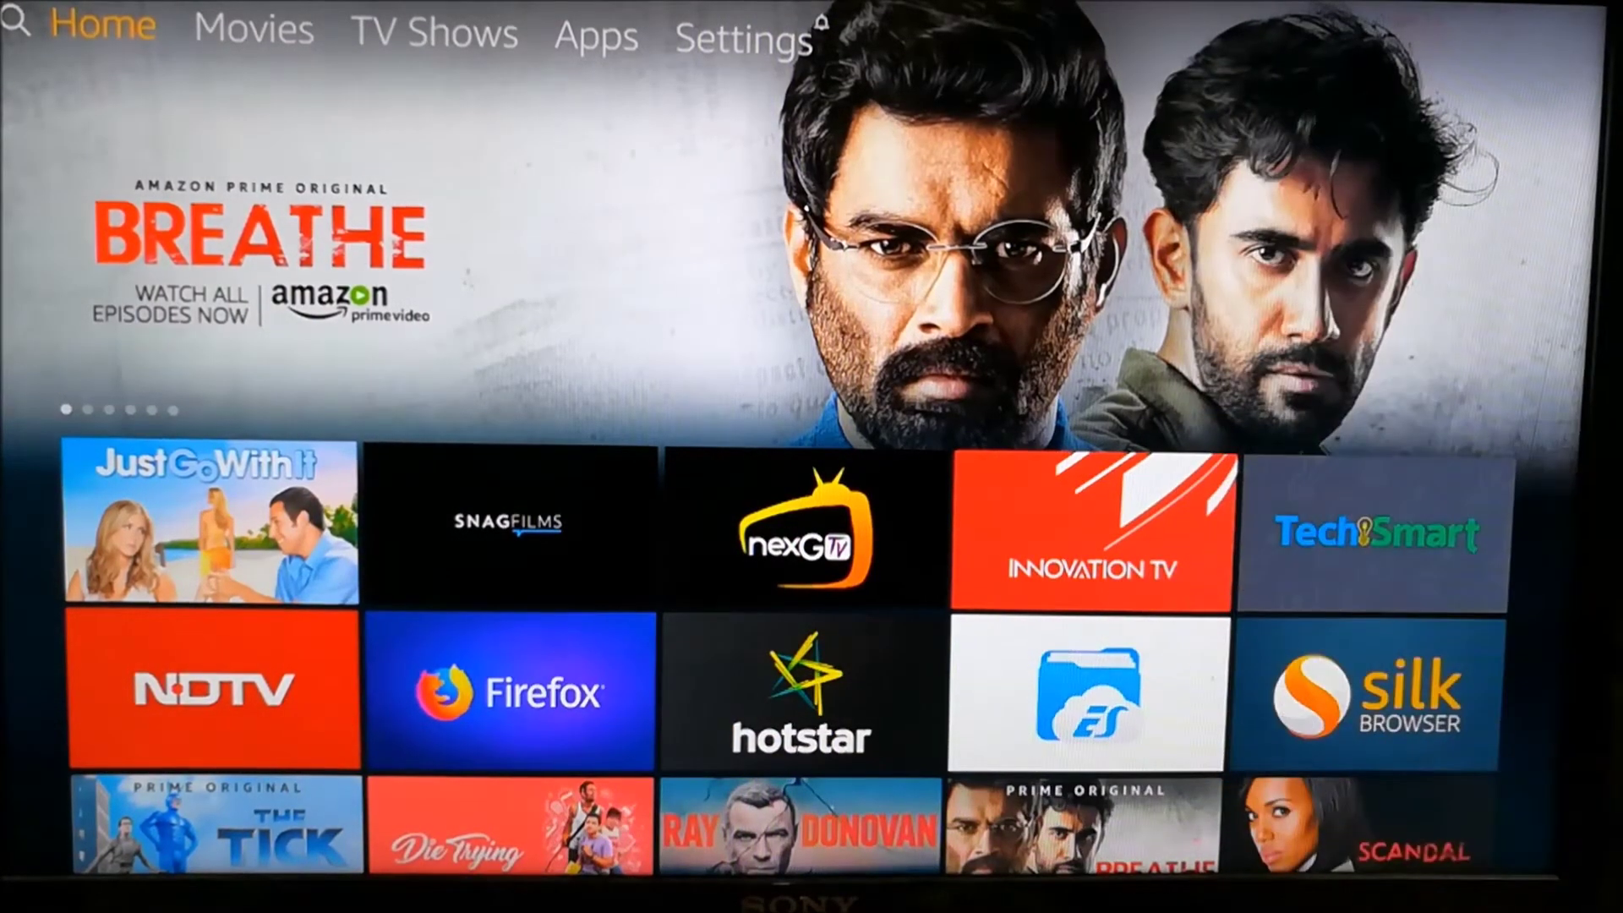
Step: Start display mirroring again from the Home quick-access menu's Mirroring shortcut
key(Home)
key(Right)
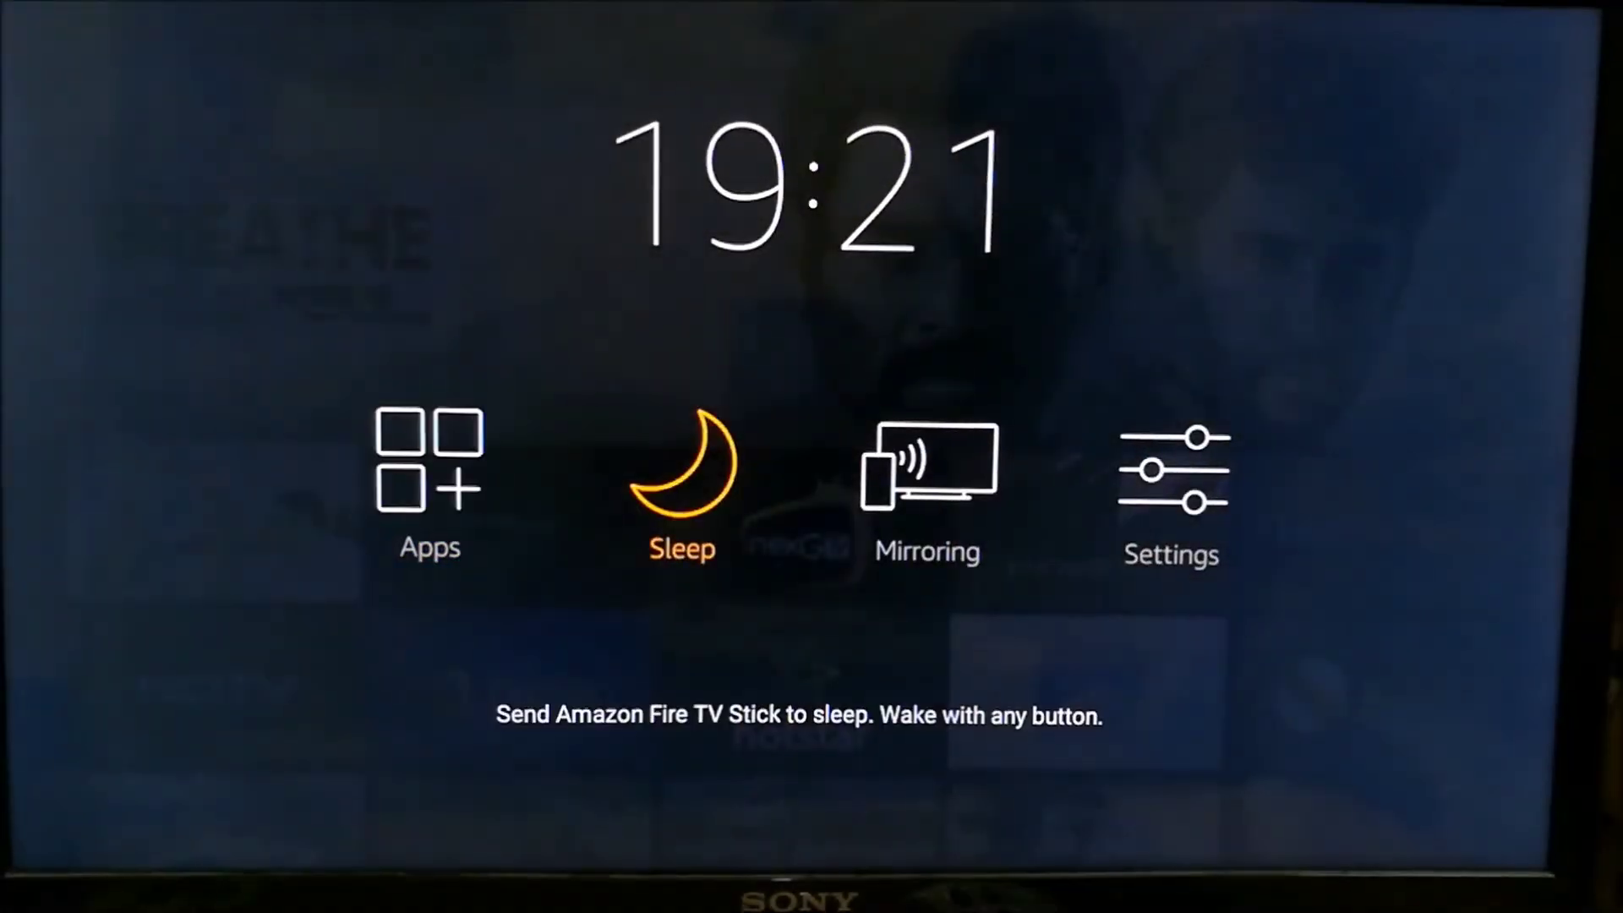
key(Right)
key(Return)
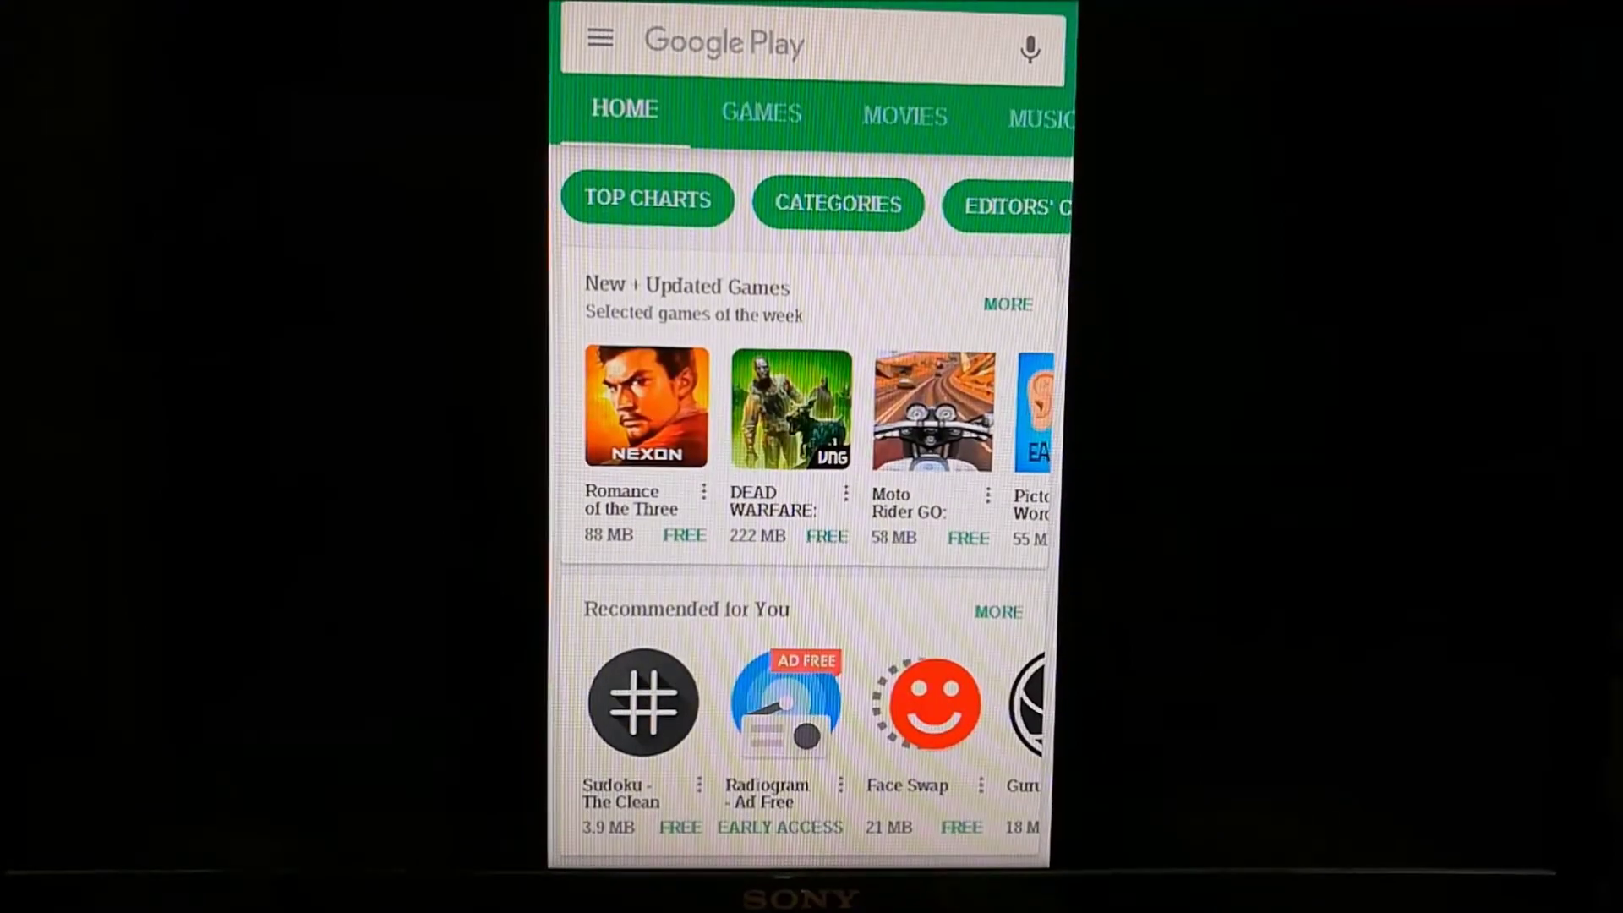
scroll(812, 469, down, 15)
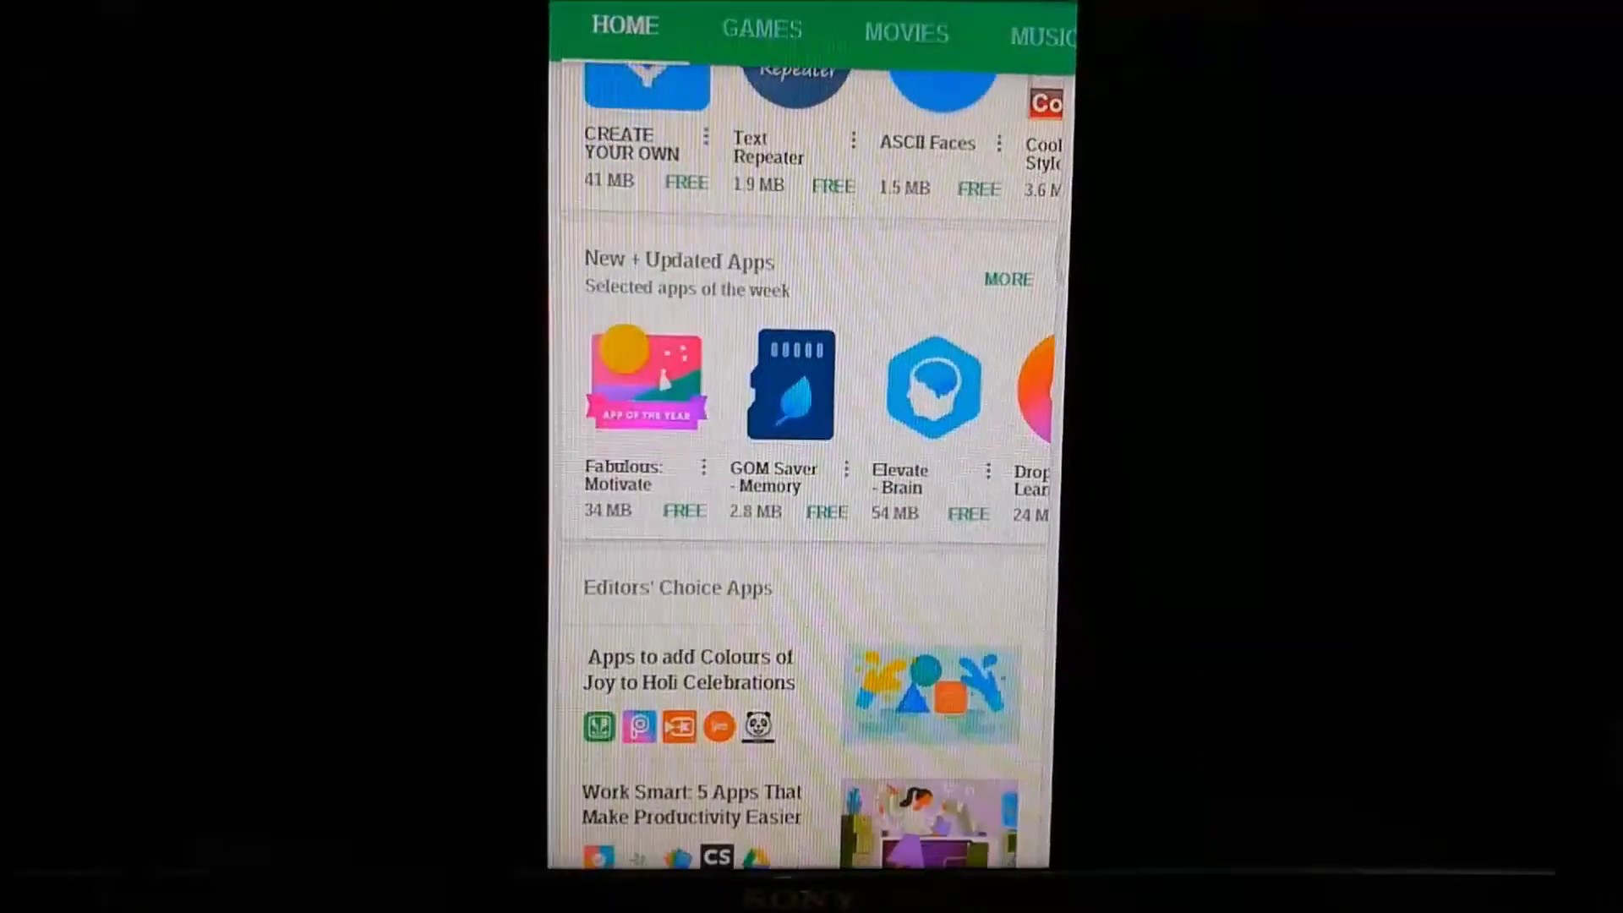
scroll(812, 469, down, 10)
scroll(813, 469, down, 5)
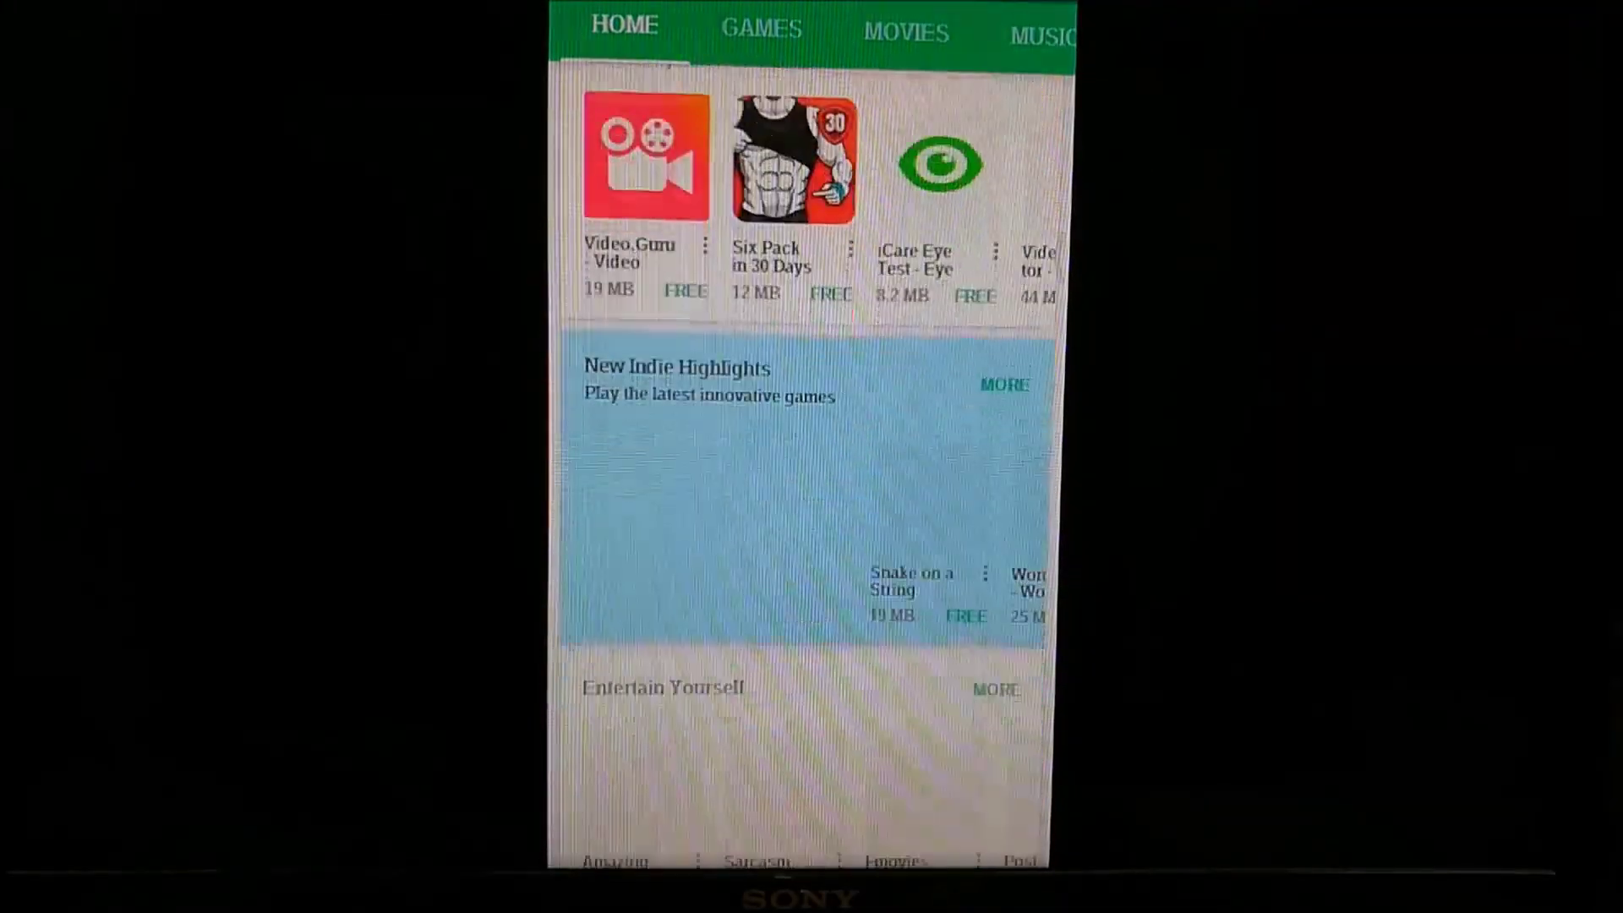